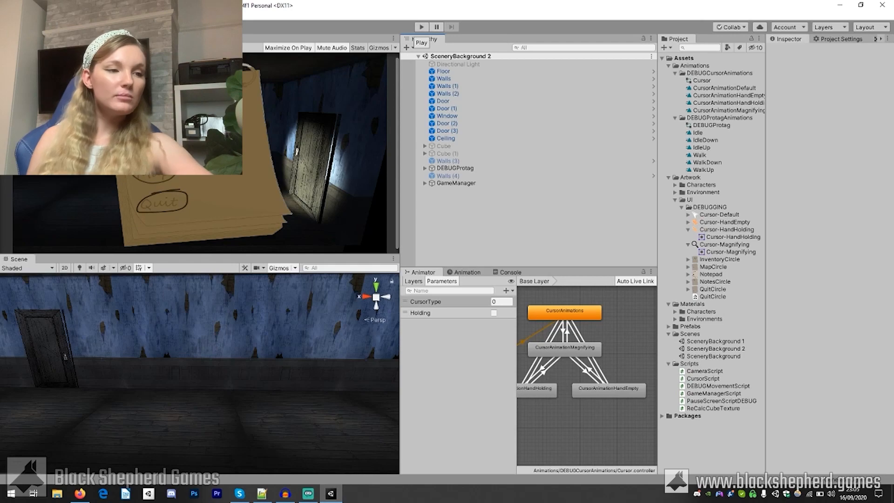
# Start the game in play mode and turn the sprite left and right in place
pyautogui.hotkey('ctrl', 'p')
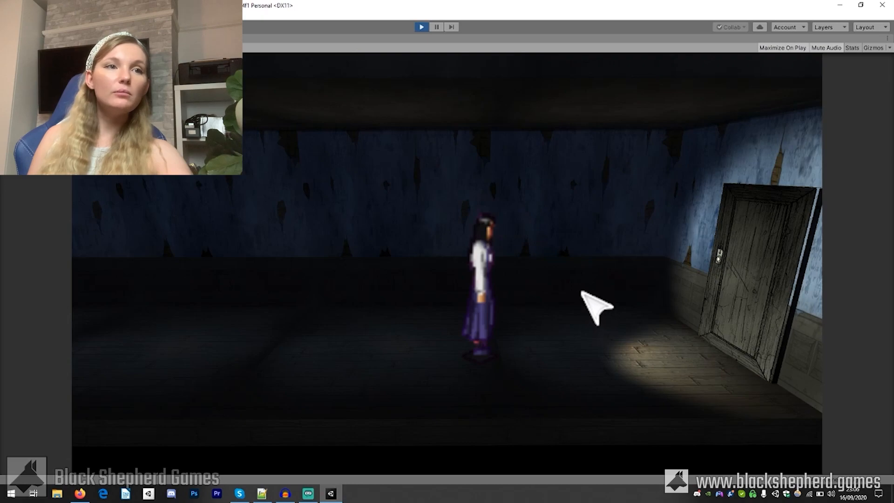
pyautogui.press('Left')
pyautogui.press('Right')
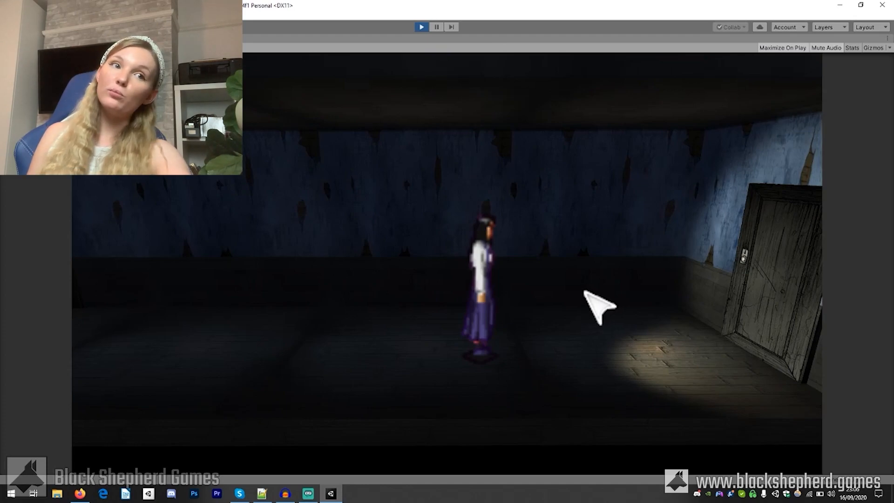
pyautogui.press('Left')
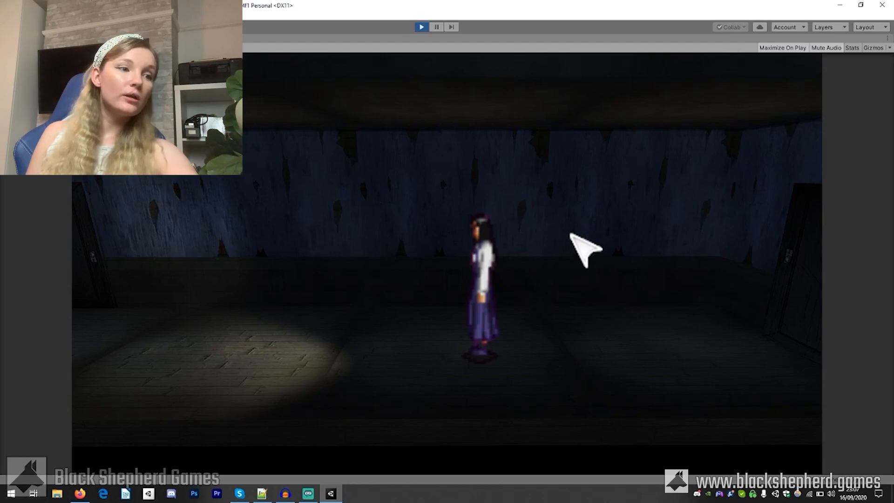
# Walk the sprite left across the dark room, face the back wall, then turn right
pyautogui.press('Left')
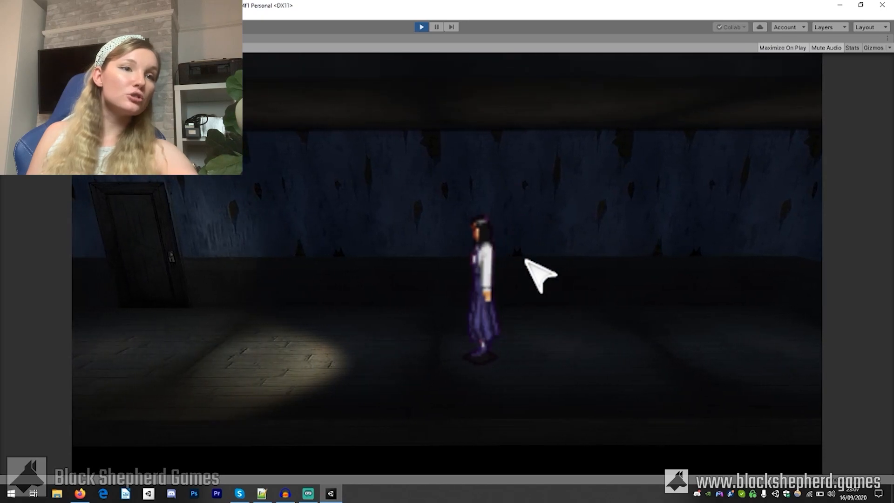
pyautogui.press('Up')
pyautogui.press('Left')
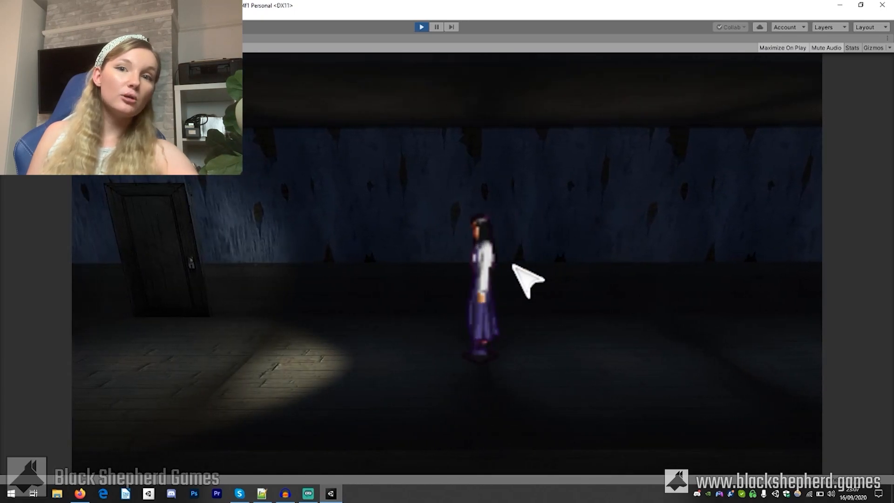
pyautogui.press('Right')
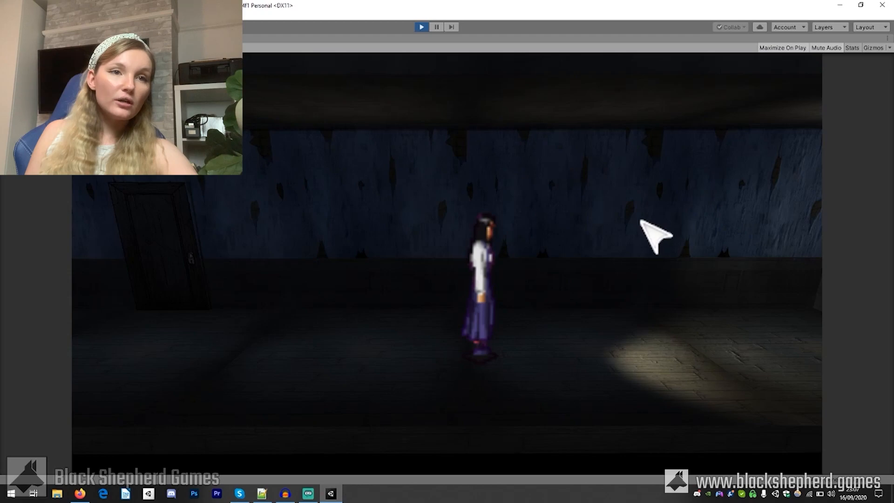
# Walk the sprite right and then back left using mouse clicks on the floor
pyautogui.click(723, 311)
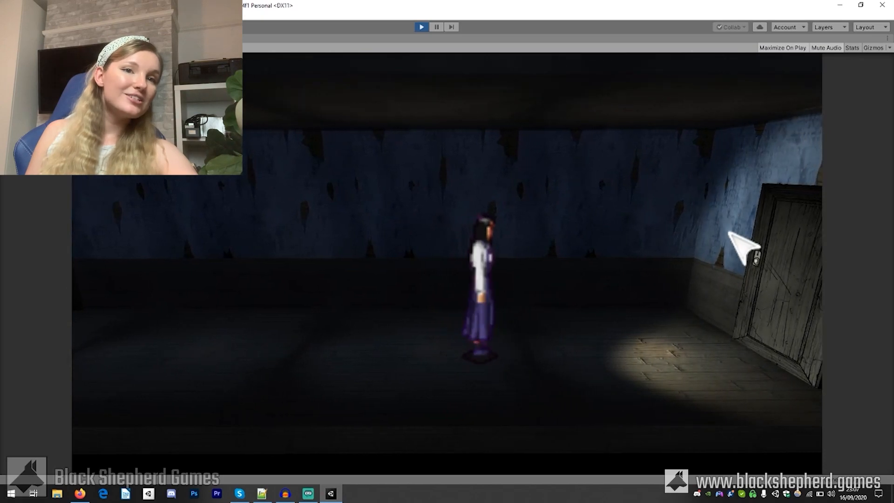
pyautogui.click(410, 223)
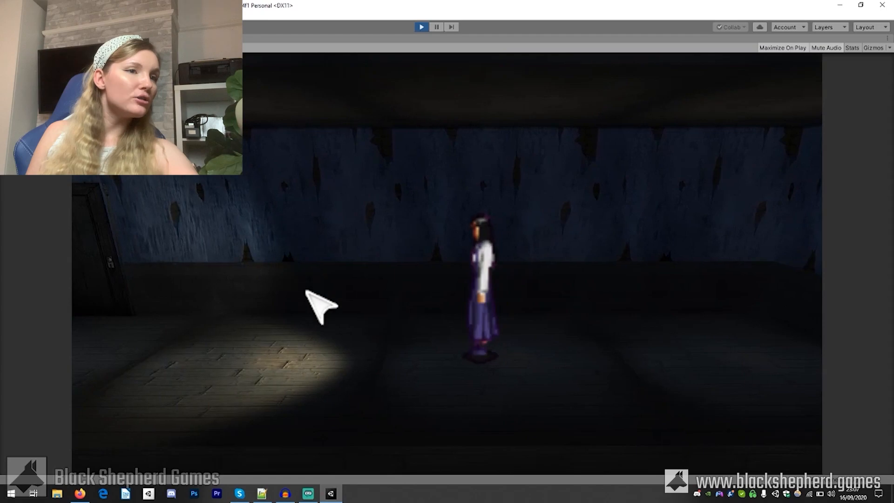
pyautogui.click(276, 290)
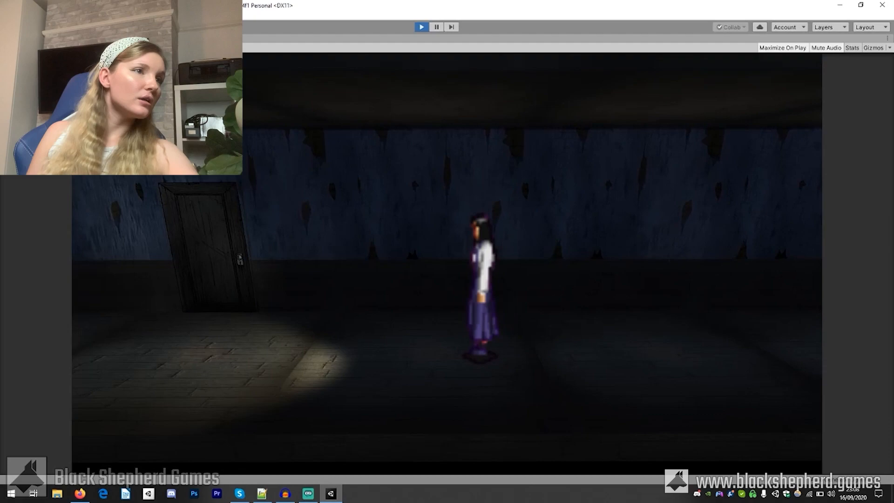
# Stop the running game with Ctrl+P
pyautogui.hotkey('ctrl', 'p')
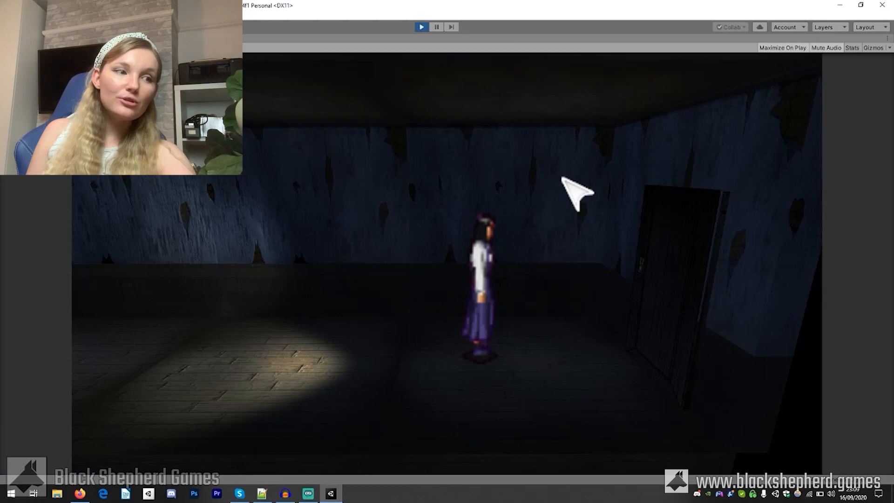
# Bring up the pause notebook menu and move the highlight down to Quit, then up to Map
pyautogui.press('Escape')
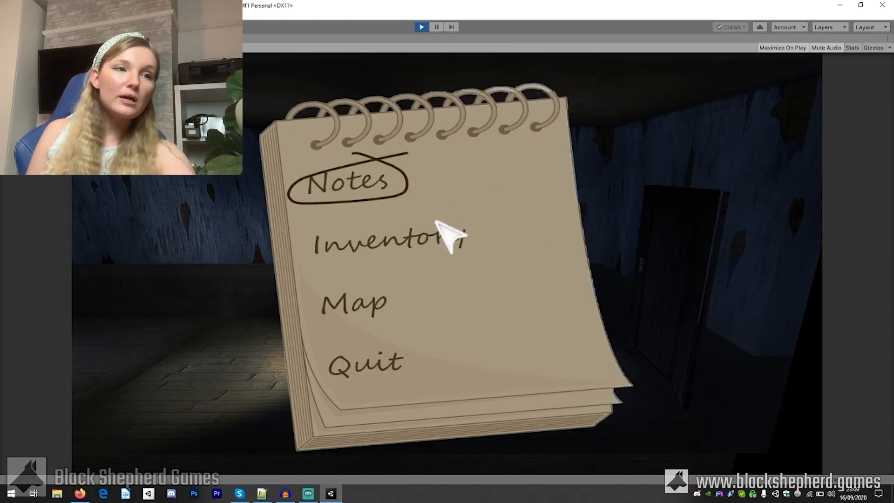
pyautogui.press('Down')
pyautogui.press('Down')
pyautogui.press('Down')
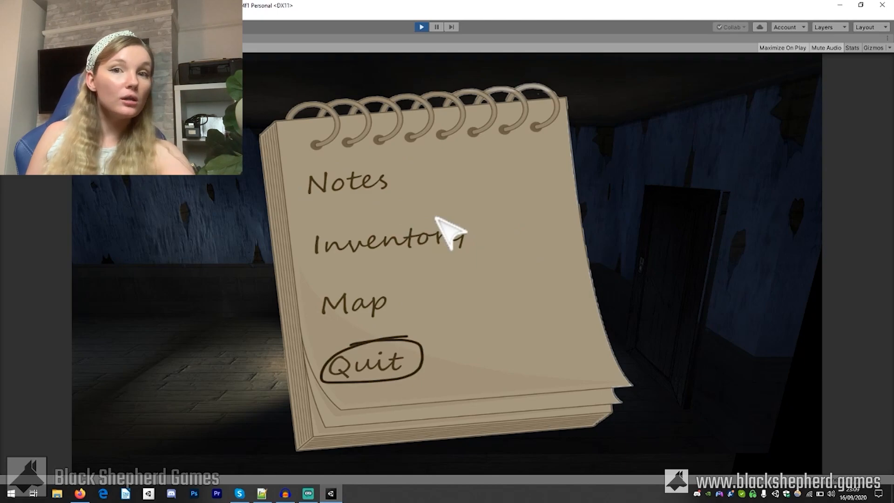
pyautogui.press('Up')
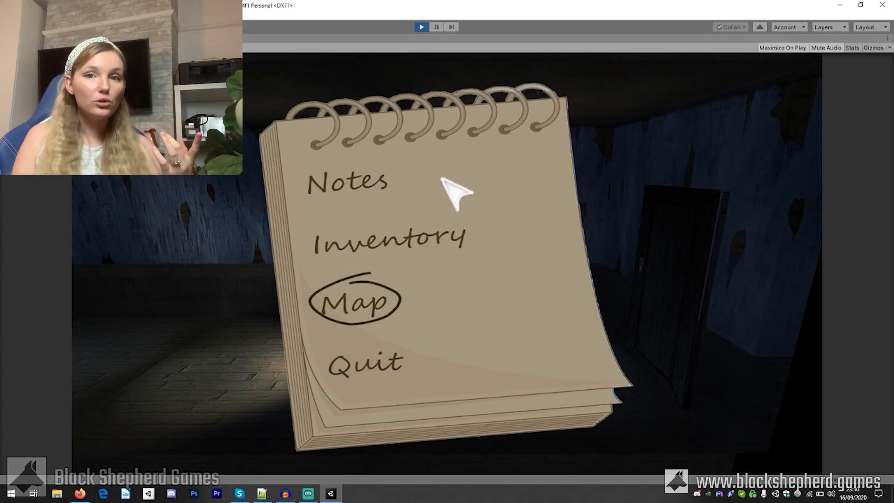
# Dismiss the notebook menu and turn the sprite to face the wall
pyautogui.press('Escape')
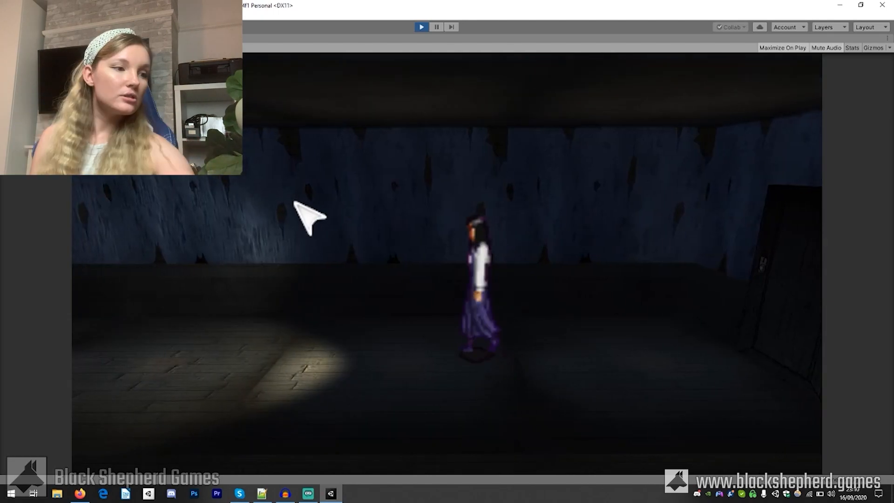
pyautogui.press('s')
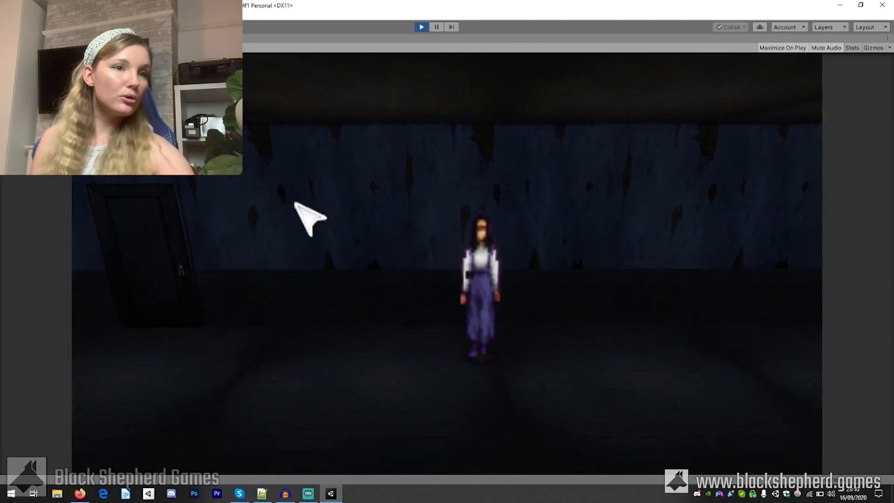
pyautogui.press('w')
# Walk the sprite left along the hallway past the door toward the curtained window
pyautogui.press('a')
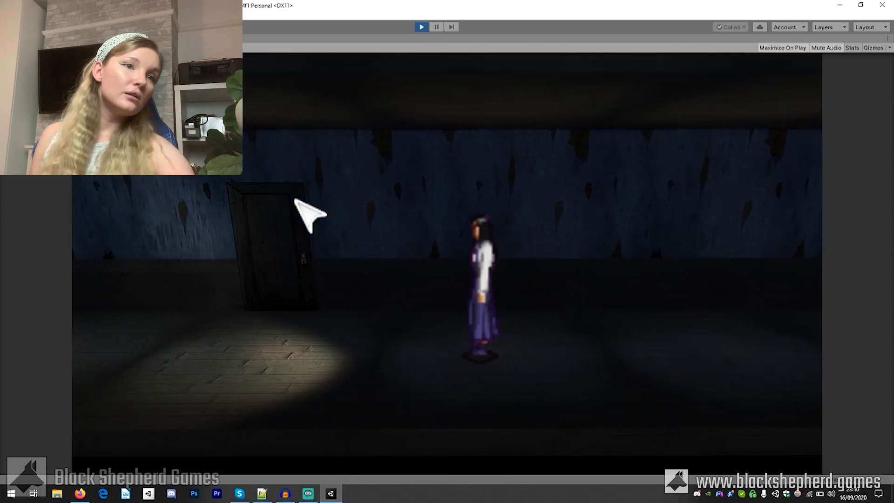
pyautogui.press('w')
pyautogui.press('a')
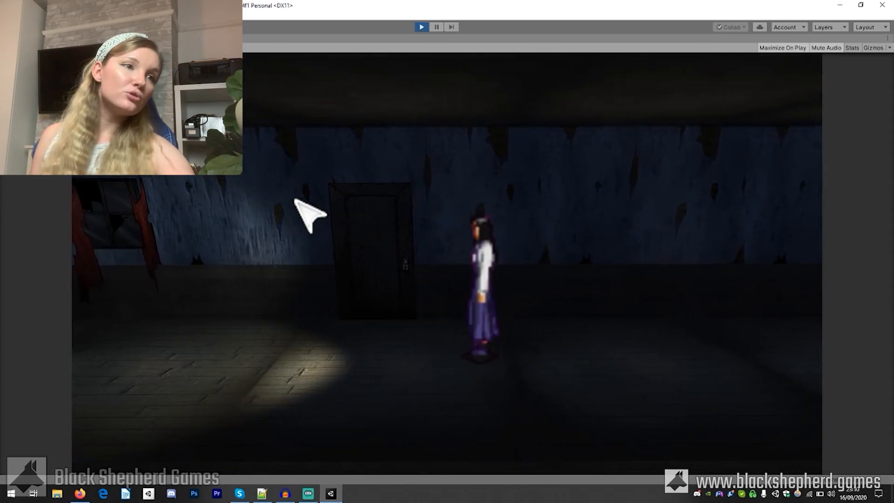
pyautogui.press('a')
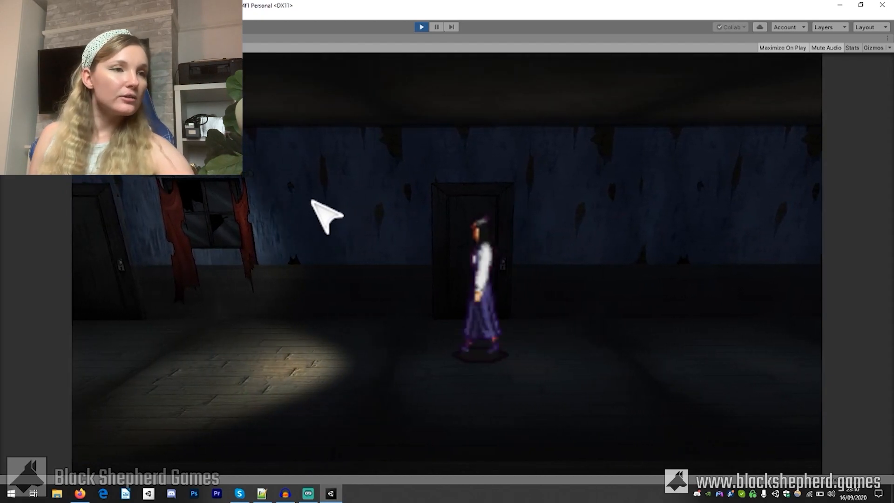
pyautogui.press('a')
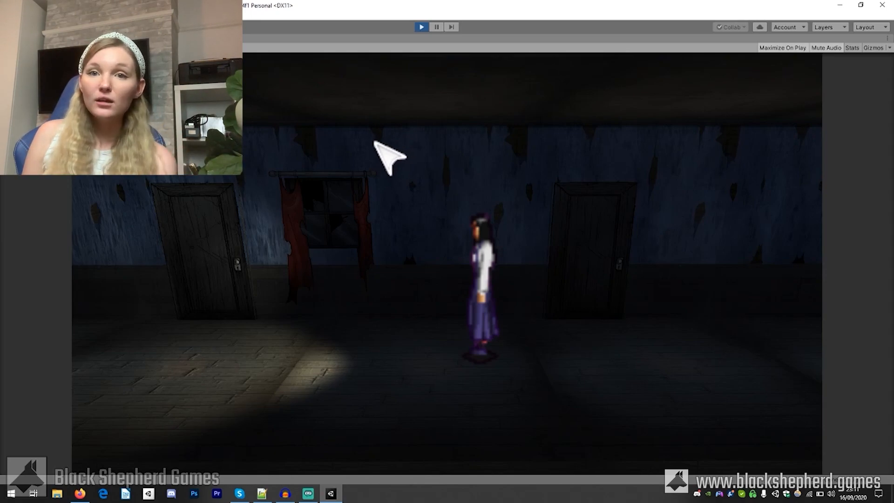
# Walk the sprite left toward another door, then back right to the door by the window
pyautogui.press('a')
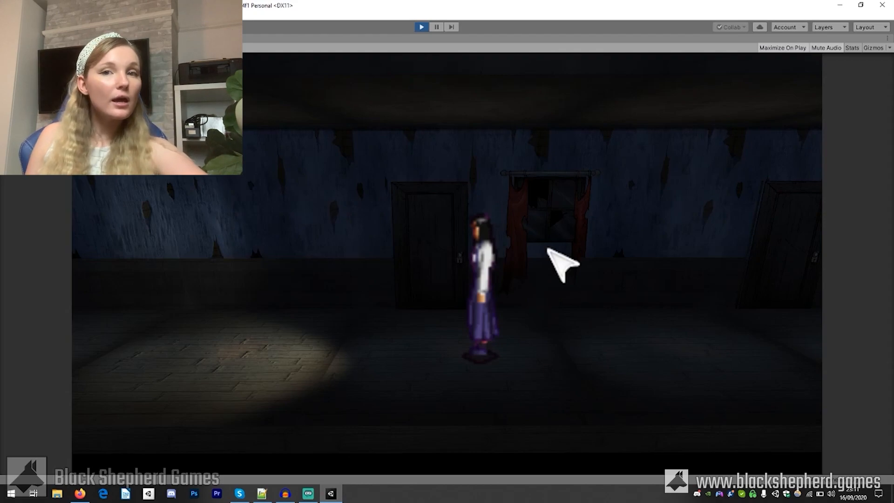
pyautogui.press('a')
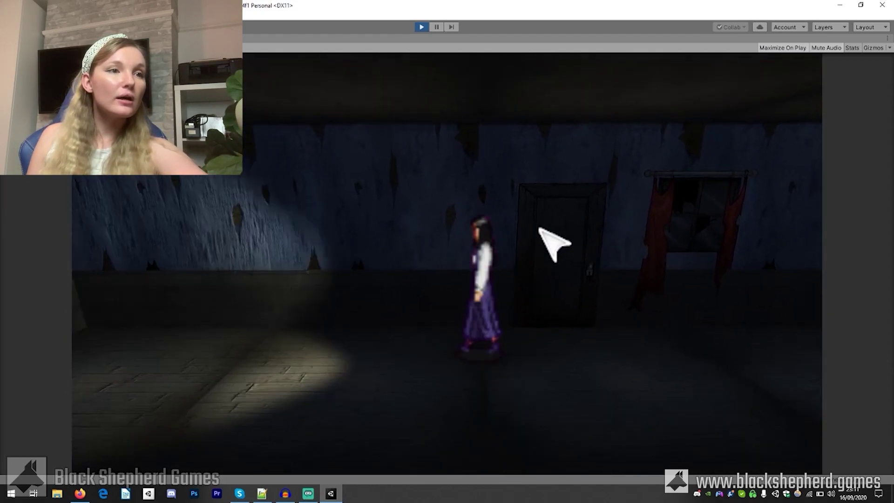
pyautogui.press('a')
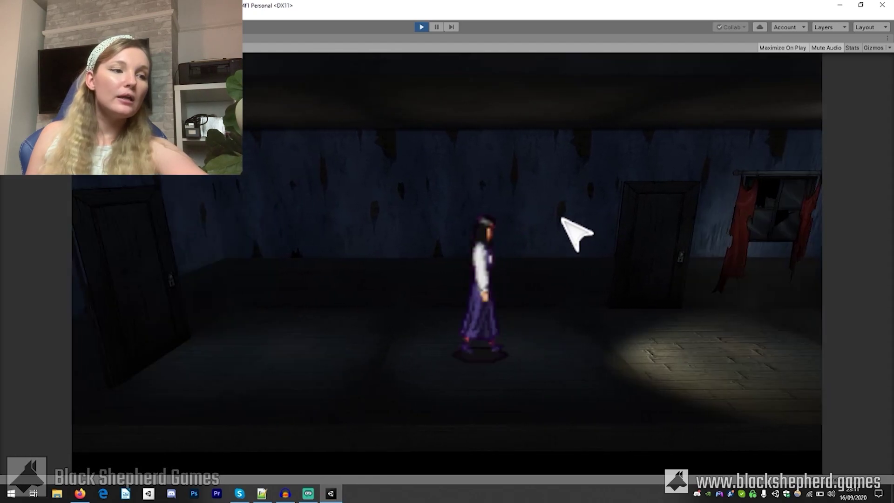
pyautogui.press('d')
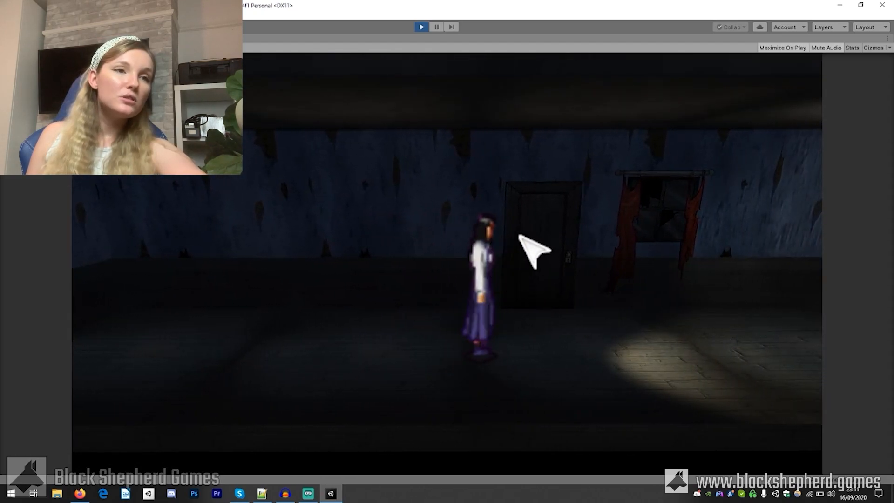
pyautogui.press('d')
pyautogui.press('d')
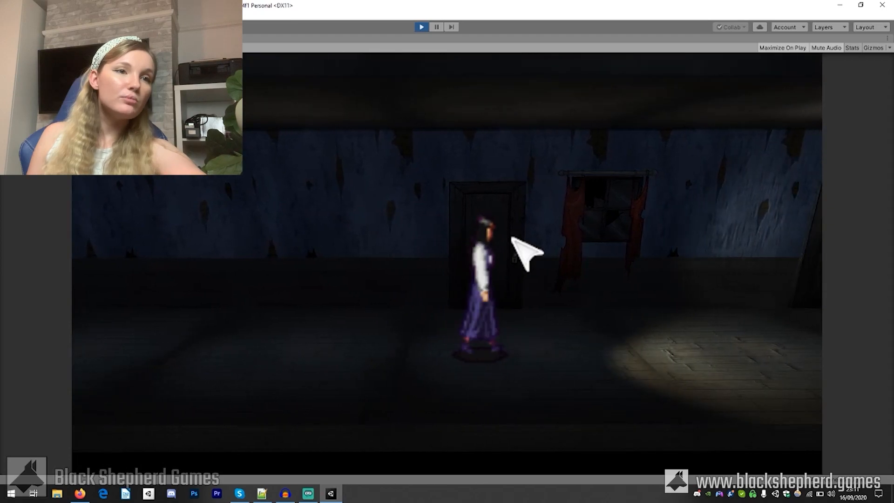